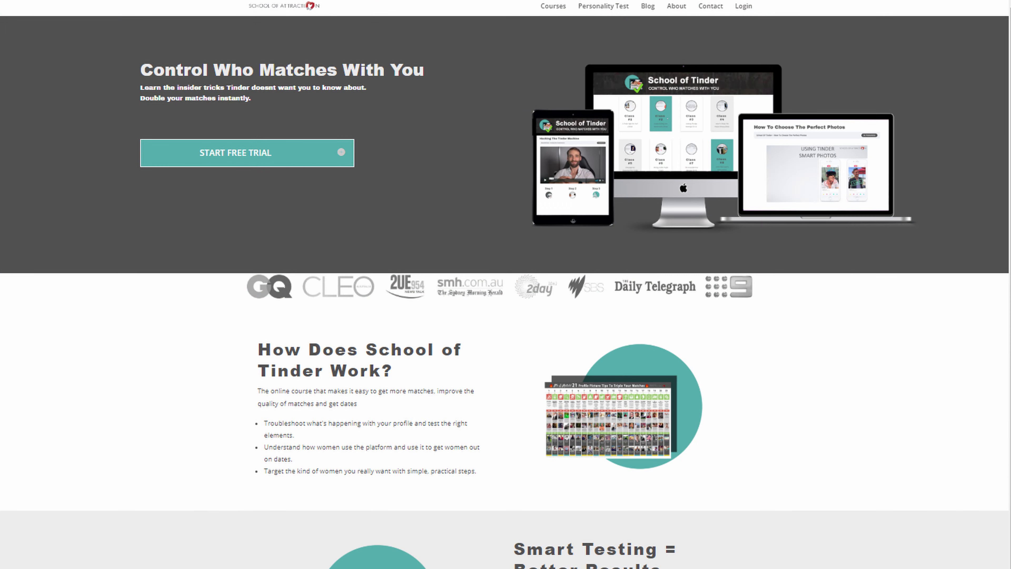
Scroll down through the sections of the School of Tinder course page
{"action": "scroll", "coordinate": [505, 284], "scroll_direction": "down", "scroll_amount": 5}
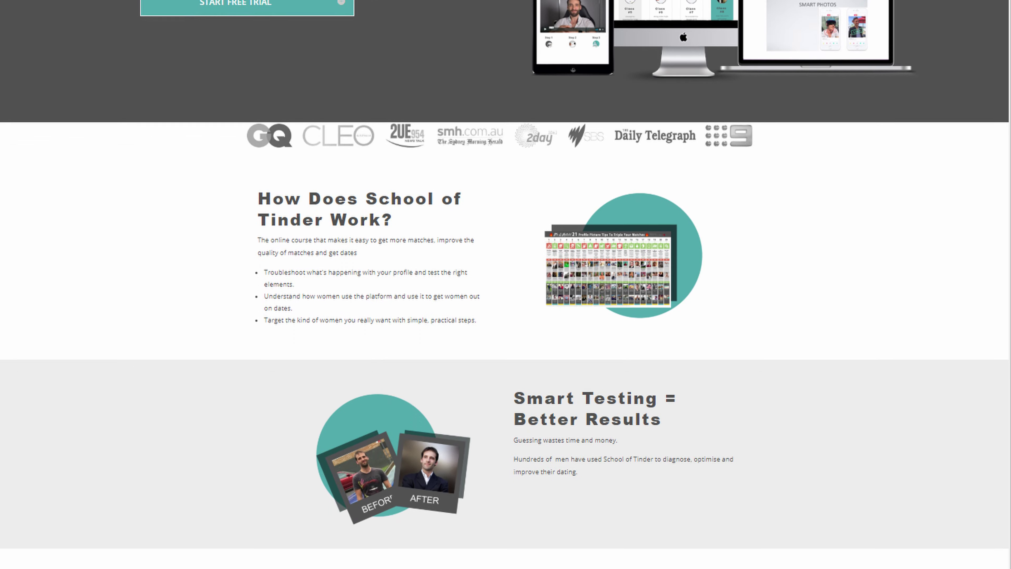
{"action": "scroll", "coordinate": [505, 285], "scroll_direction": "down", "scroll_amount": 5}
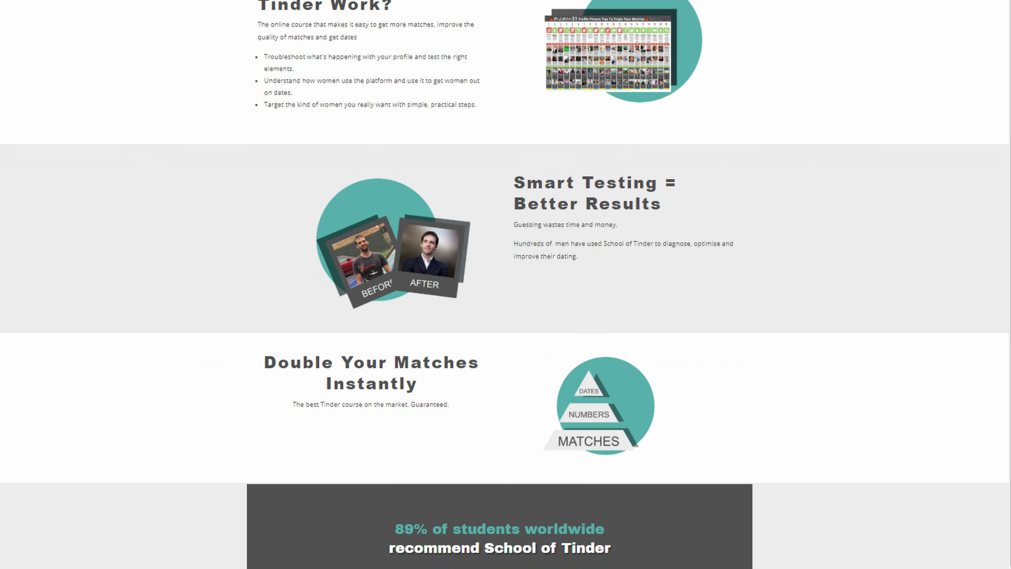
{"action": "scroll", "coordinate": [506, 284], "scroll_direction": "down", "scroll_amount": 5}
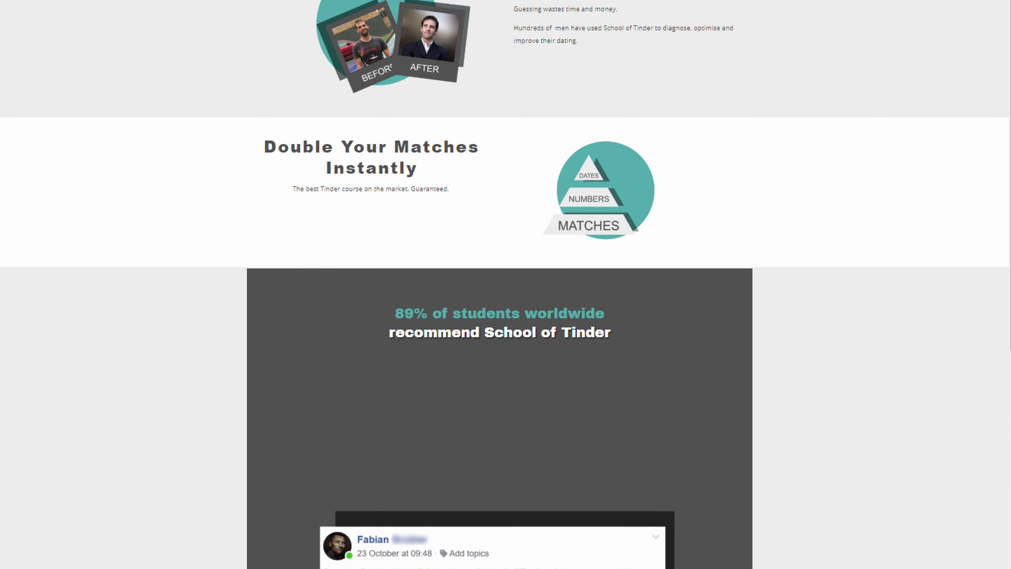
{"action": "scroll", "coordinate": [506, 284], "scroll_direction": "down", "scroll_amount": 2}
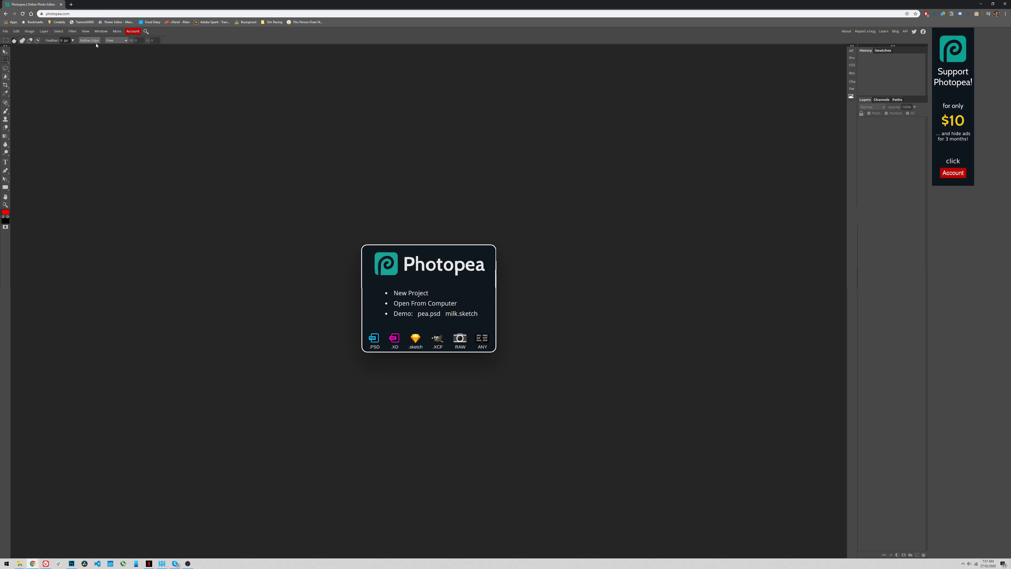
Open the DSC07173 (1) photo from Downloads via File > Open
{"action": "left_click", "coordinate": [3, 31]}
{"action": "left_click", "coordinate": [11, 46]}
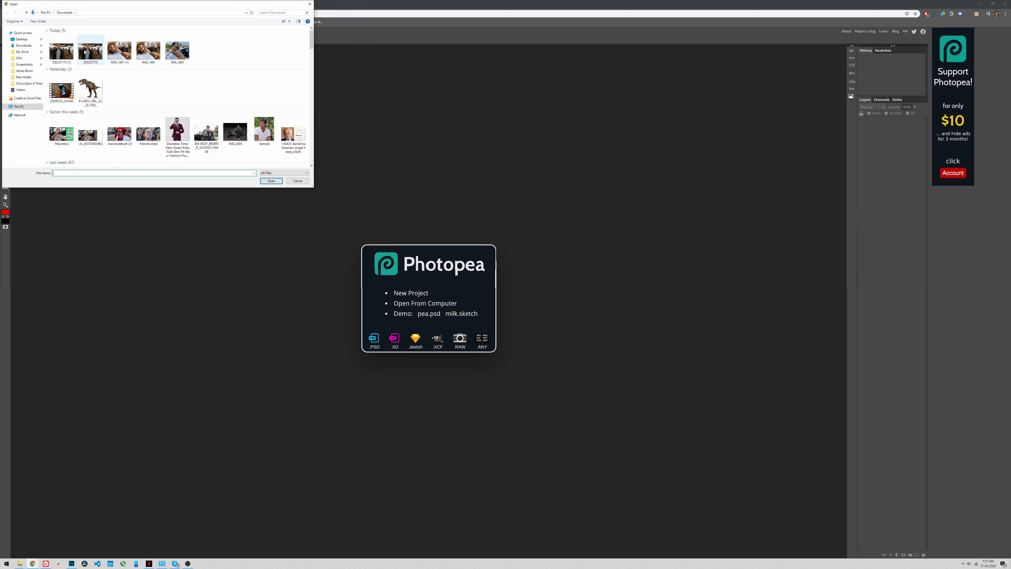
{"action": "left_click", "coordinate": [61, 51]}
{"action": "double_click", "coordinate": [94, 57]}
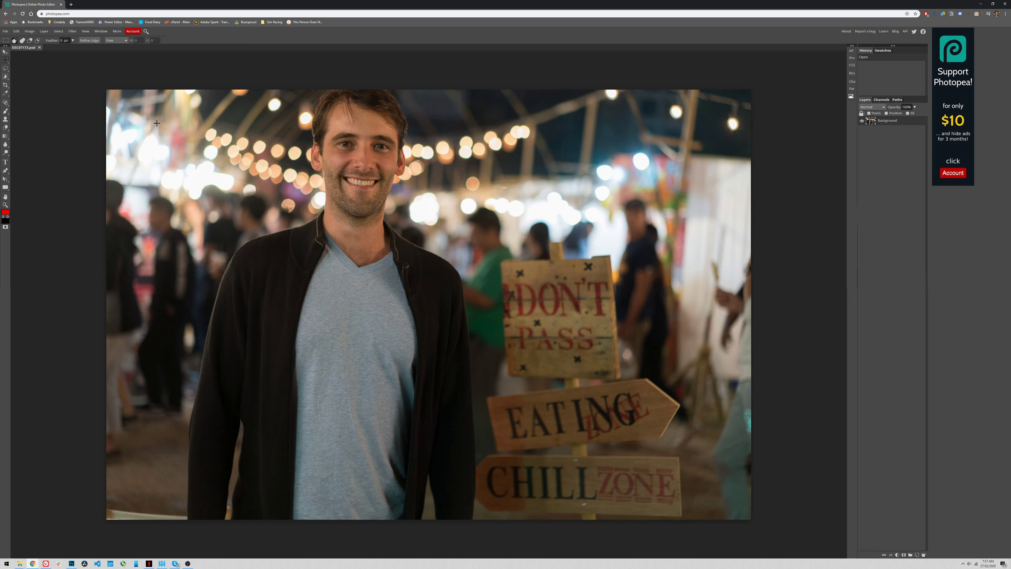
Try rectangular selections, then set the selection style to a fixed 1:1 ratio
{"action": "left_click_drag", "start_coordinate": [137, 98], "coordinate": [454, 378]}
{"action": "left_click_drag", "start_coordinate": [498, 129], "coordinate": [643, 476]}
{"action": "left_click", "coordinate": [298, 168]}
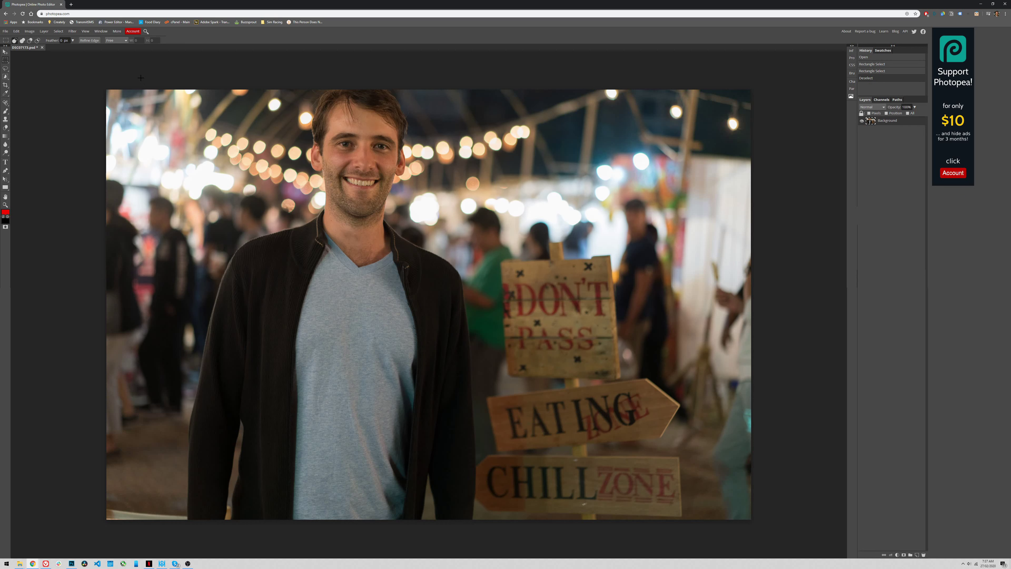
{"action": "left_click", "coordinate": [118, 41]}
{"action": "left_click", "coordinate": [118, 52]}
Draw a full-height square selection and shift it right to centre the man
{"action": "left_click_drag", "start_coordinate": [155, 123], "coordinate": [477, 322]}
{"action": "left_click", "coordinate": [216, 94]}
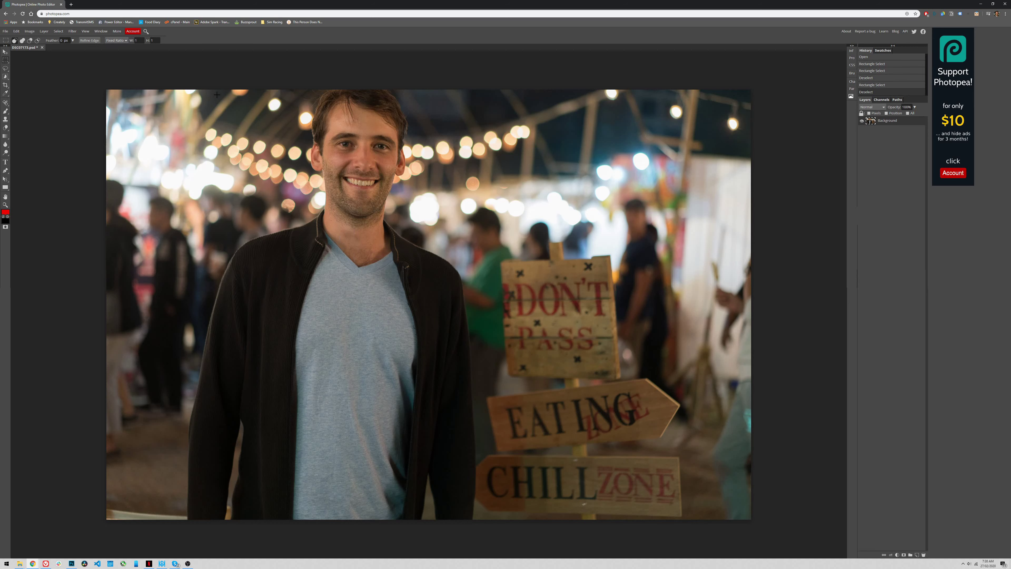
{"action": "left_click_drag", "start_coordinate": [152, 90], "coordinate": [677, 518]}
{"action": "left_click_drag", "start_coordinate": [466, 446], "coordinate": [521, 446]}
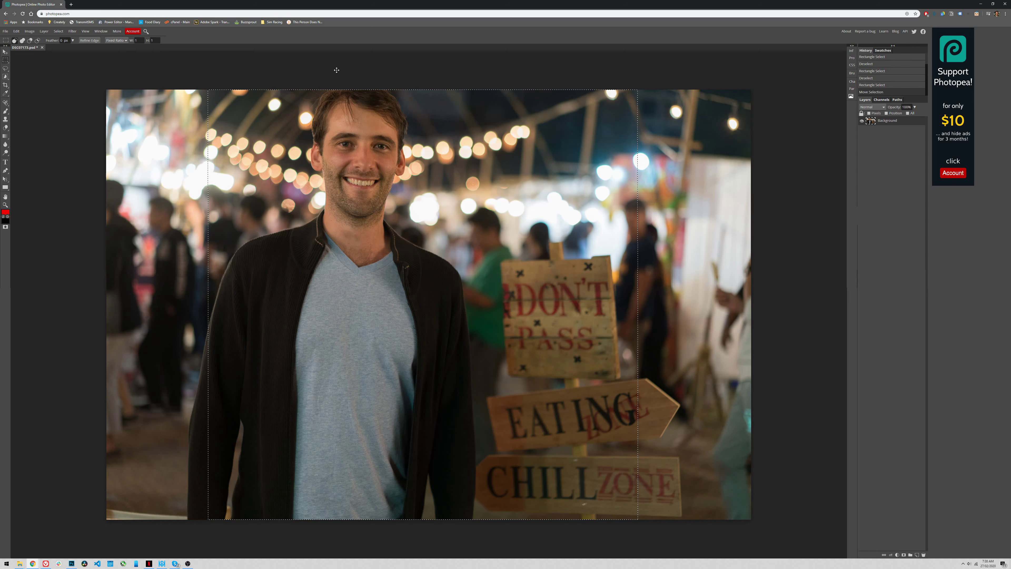
{"action": "left_click", "coordinate": [10, 32]}
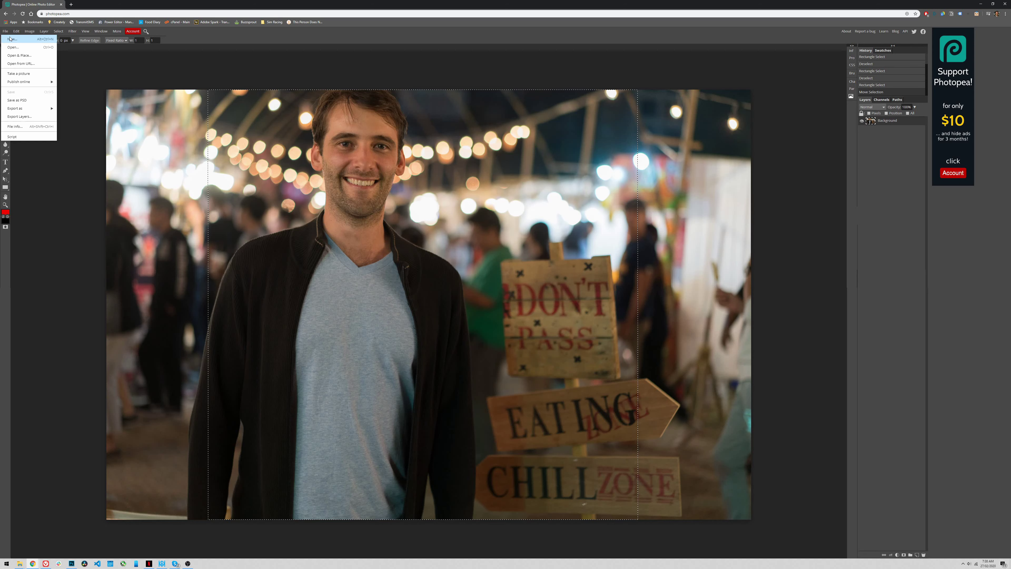
{"action": "left_click", "coordinate": [11, 39]}
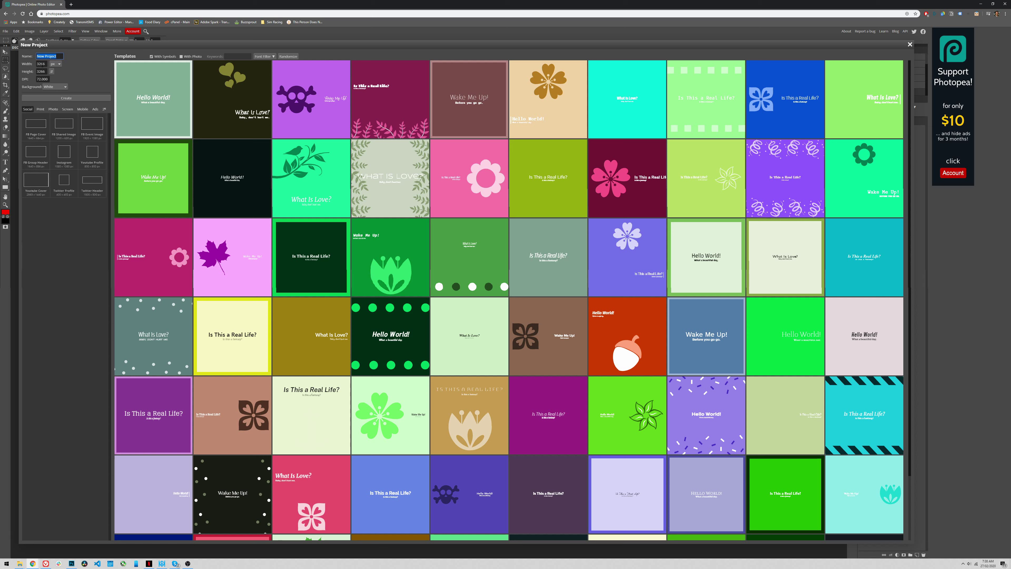
Create the blank white New Project document and paste the copied square into it
{"action": "left_click", "coordinate": [52, 99]}
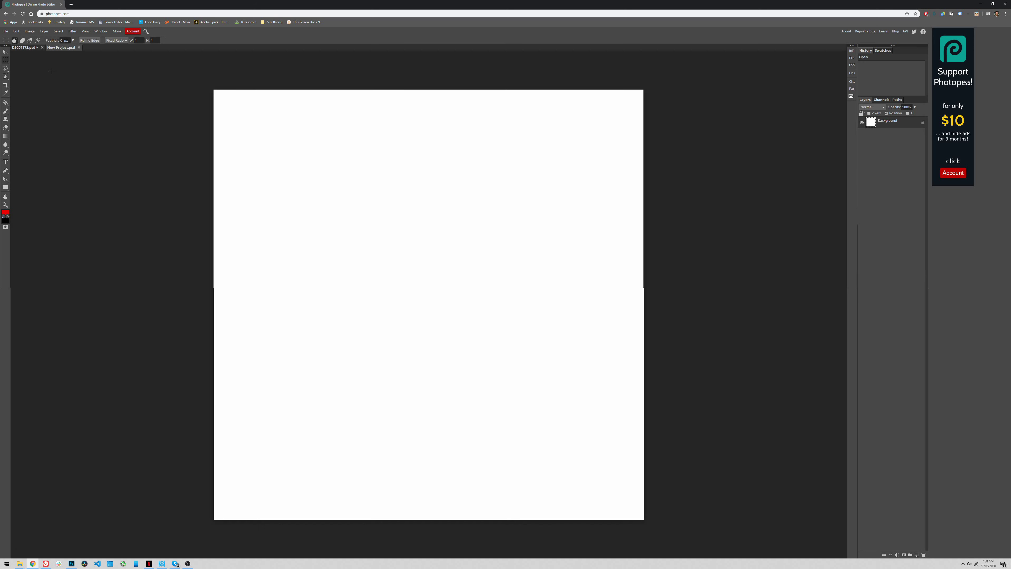
{"action": "left_click", "coordinate": [30, 48]}
{"action": "left_click", "coordinate": [58, 48]}
{"action": "key", "text": "ctrl+v"}
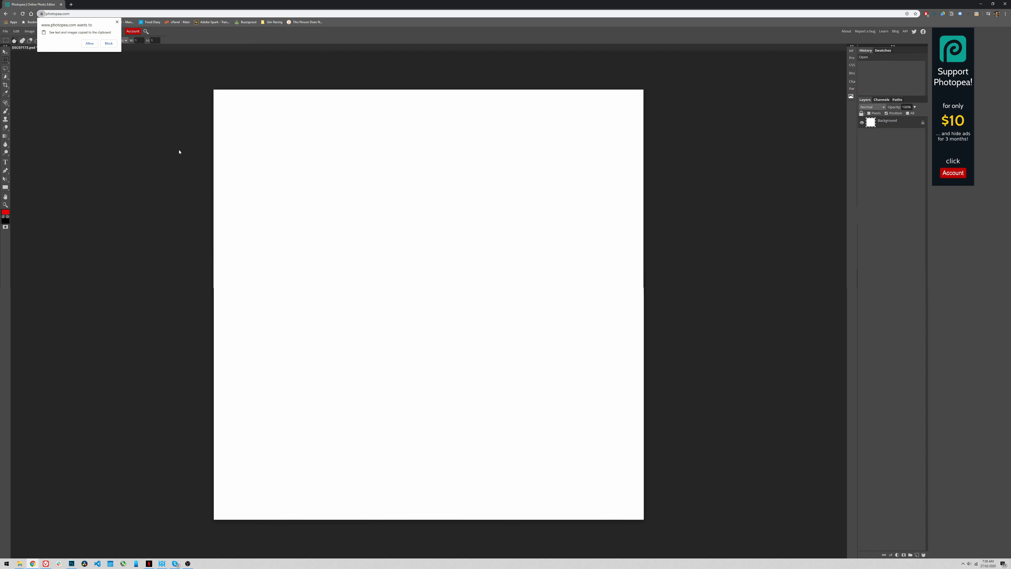
Allow Chrome clipboard access so the man's square pastes in as Layer 1
{"action": "left_click", "coordinate": [90, 44]}
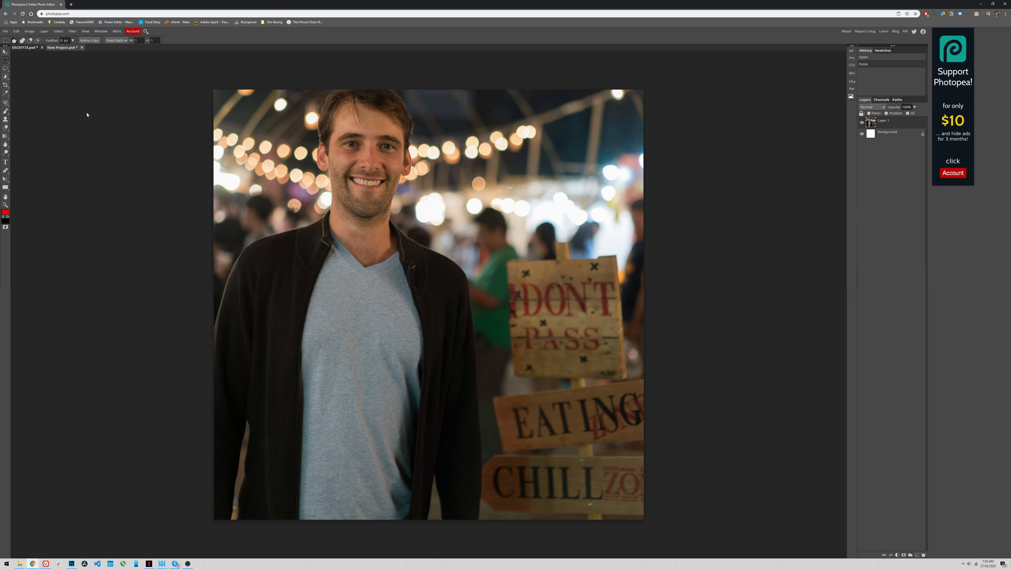
{"action": "left_click", "coordinate": [30, 31]}
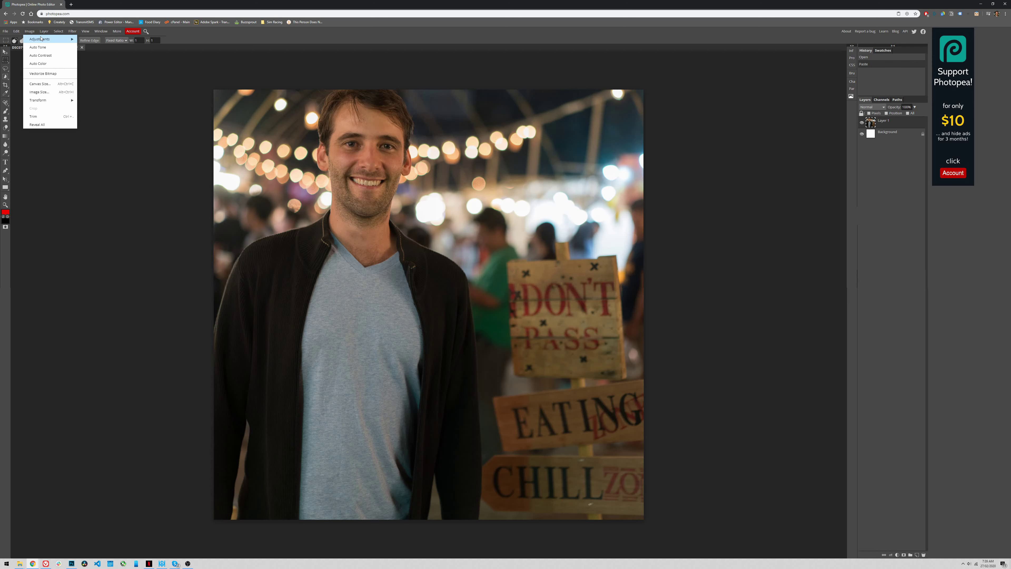
Resize the New Project image to 800 × 800 pixels with Image Size
{"action": "left_click", "coordinate": [49, 92]}
{"action": "left_click_drag", "start_coordinate": [67, 83], "coordinate": [51, 79]}
{"action": "type", "text": "800"}
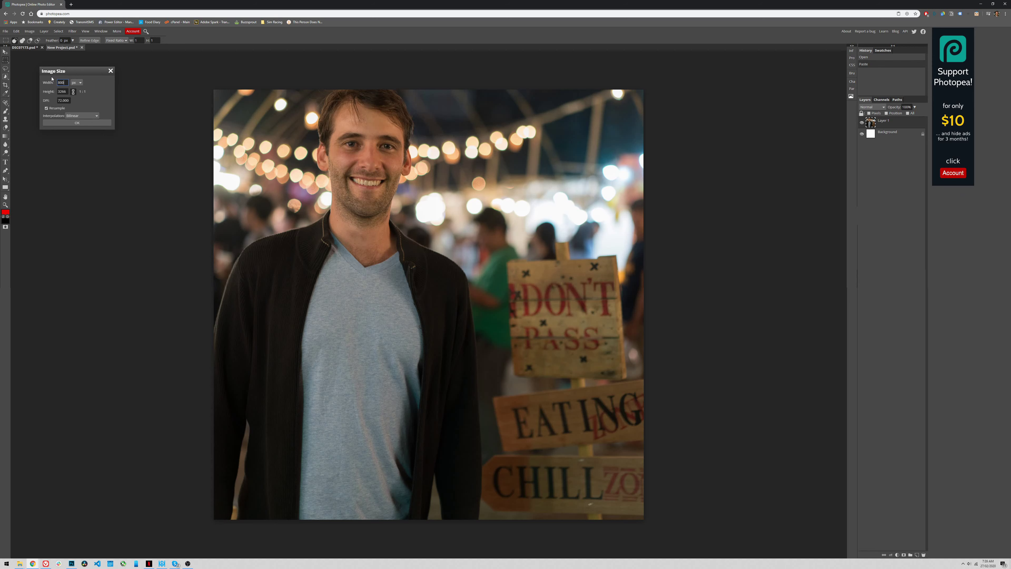
{"action": "key", "text": "Tab"}
{"action": "left_click", "coordinate": [57, 124]}
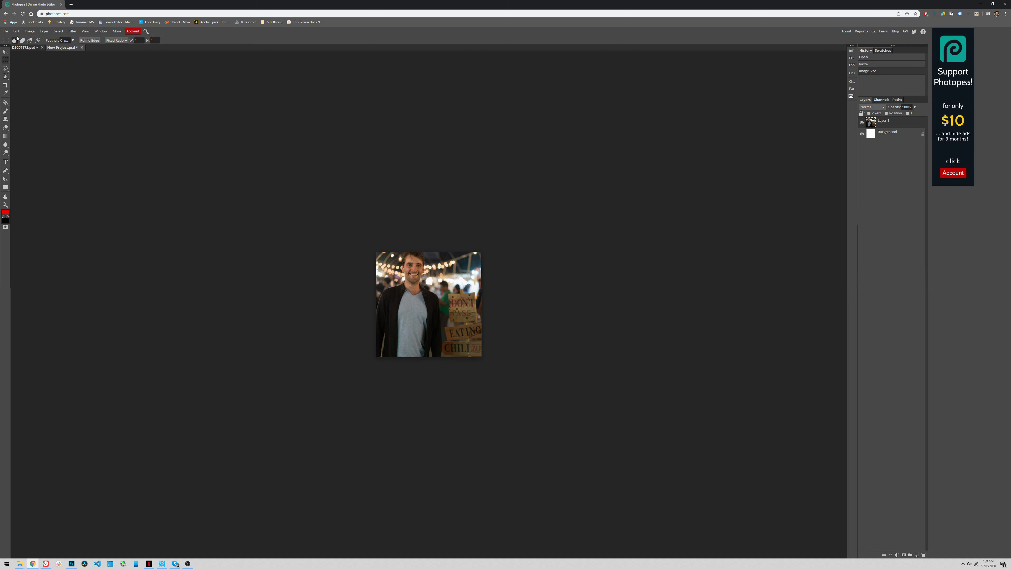
Export the portrait as a JPG at 75% quality, saving New Project.jpg
{"action": "left_click", "coordinate": [5, 32]}
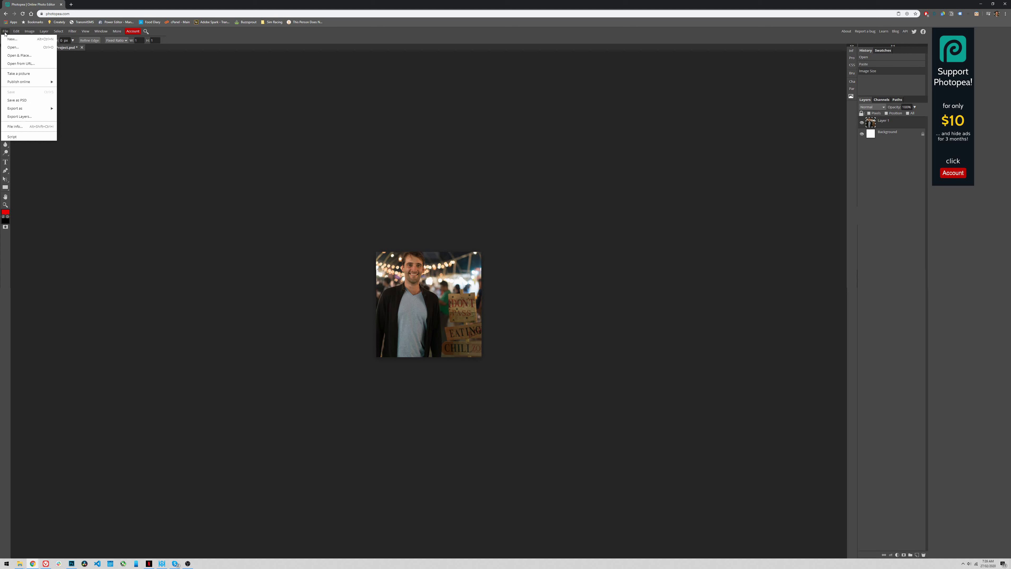
{"action": "mouse_move", "coordinate": [23, 112]}
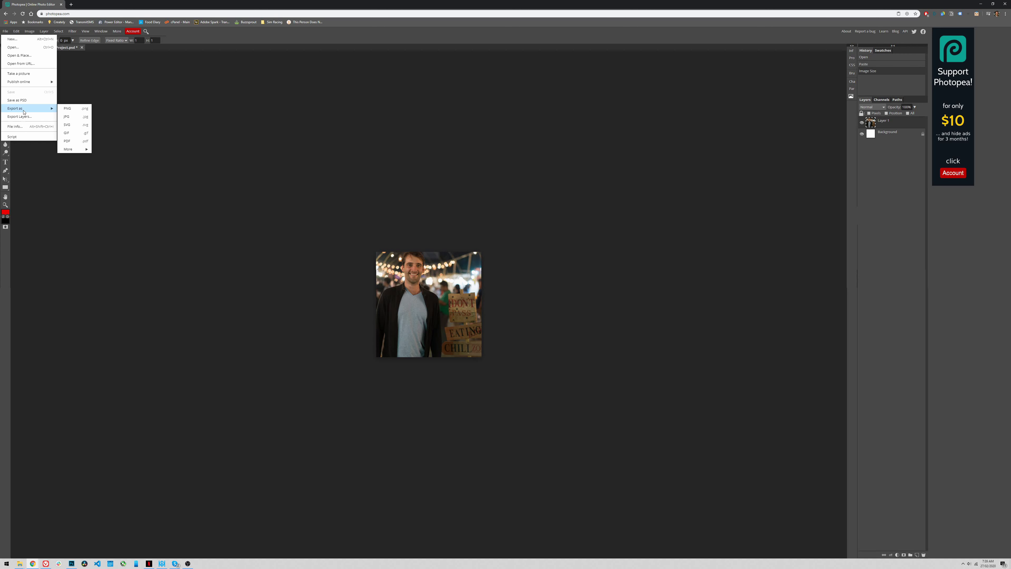
{"action": "left_click", "coordinate": [82, 117]}
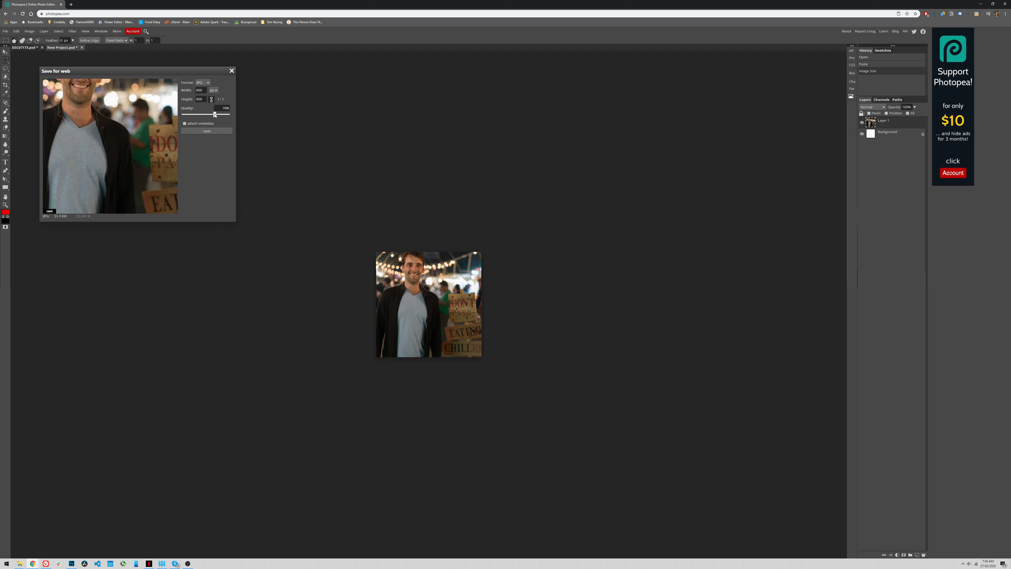
{"action": "left_click_drag", "start_coordinate": [215, 115], "coordinate": [217, 115]}
{"action": "left_click", "coordinate": [202, 133]}
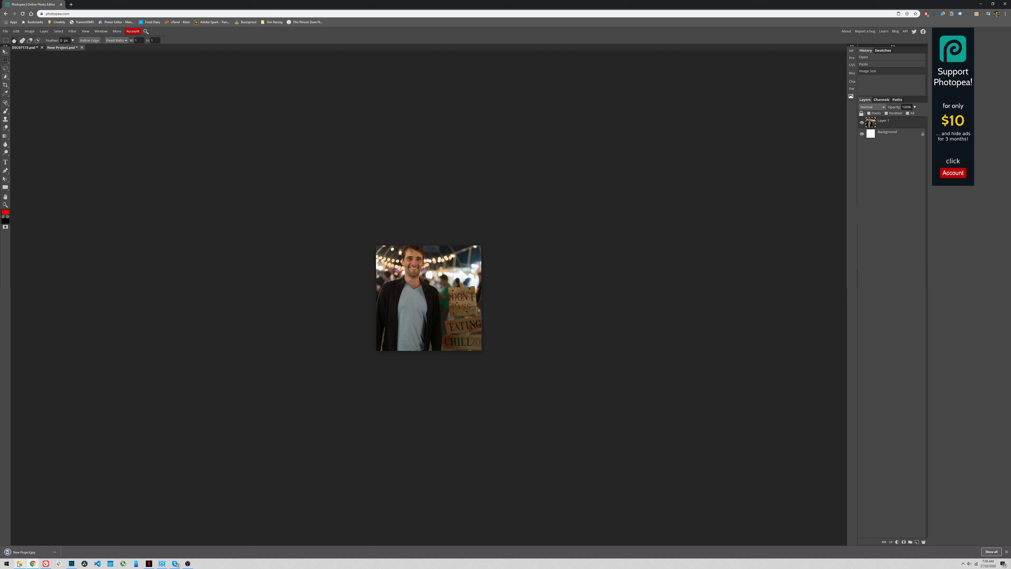
Open New Project.jpg from the Downloads folder to view the square portrait
{"action": "mouse_move", "coordinate": [19, 563]}
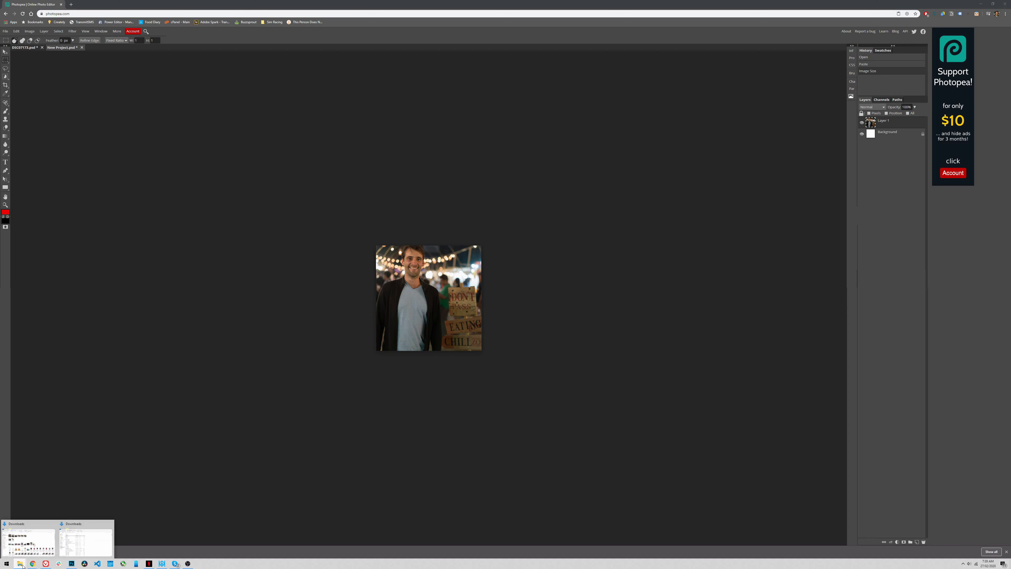
{"action": "mouse_move", "coordinate": [26, 533]}
{"action": "left_click", "coordinate": [231, 271]}
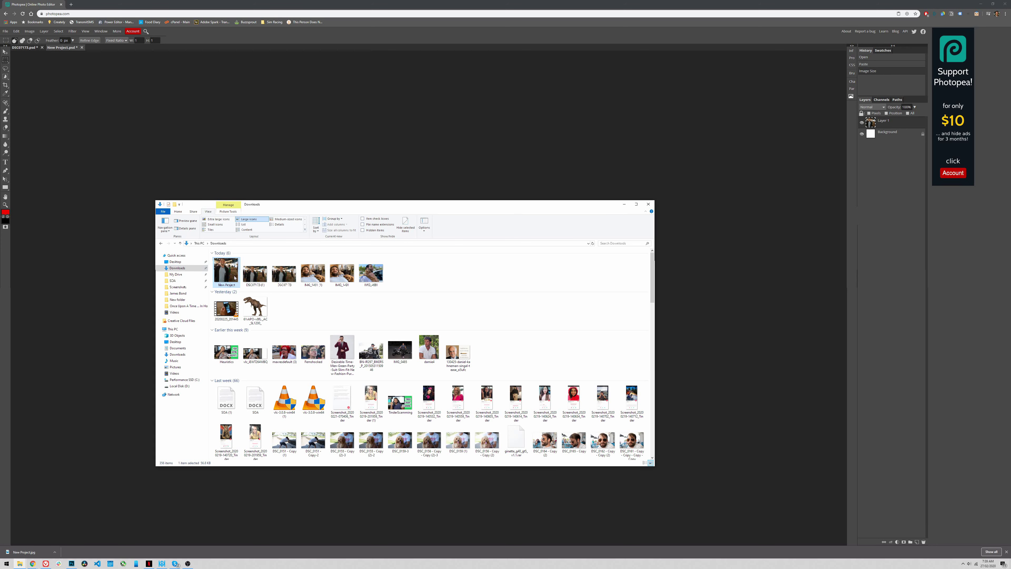
{"action": "double_click", "coordinate": [235, 277]}
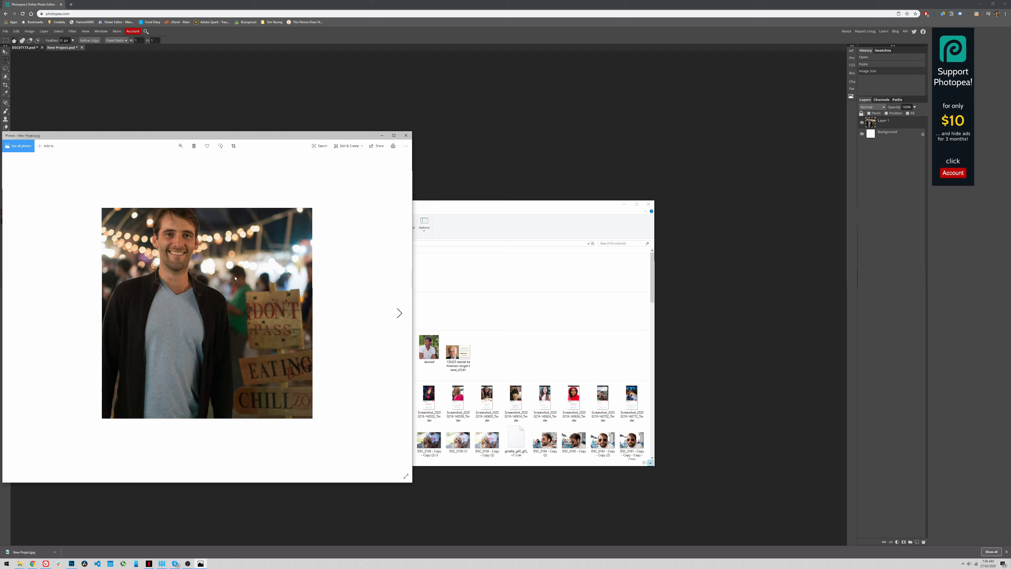